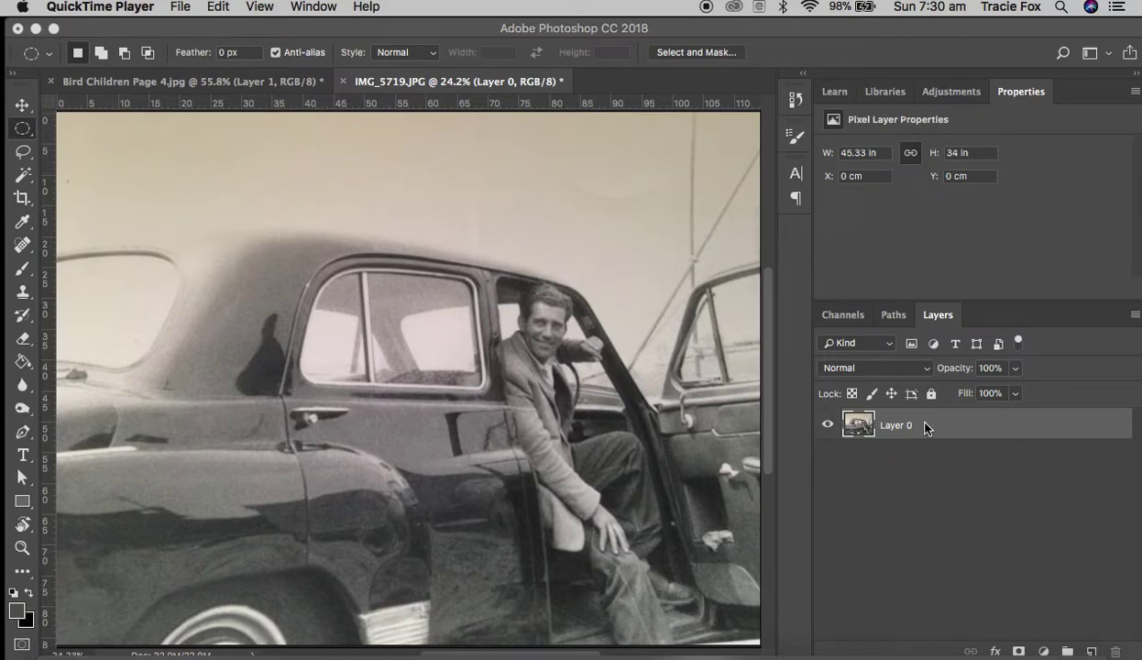
# Duplicate Layer 0 so a Layer 0 copy sits above the original.
pyautogui.moveTo(936, 424); pyautogui.dragTo(1094, 654)
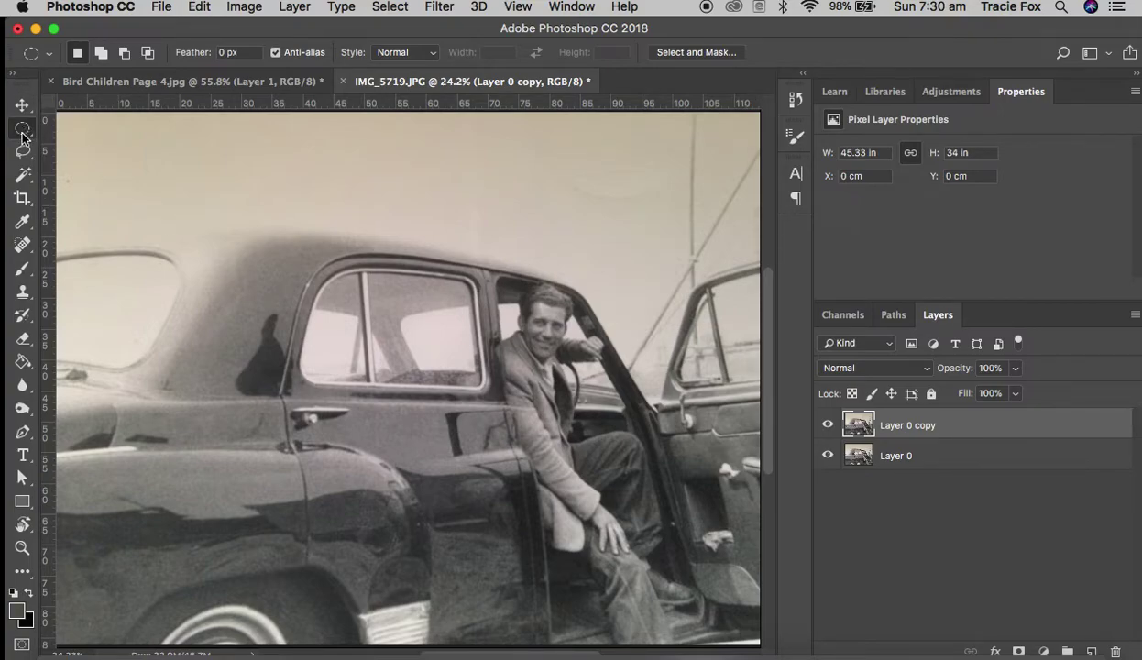
# Draw an elliptical selection around the man and car, nudging it up and left.
pyautogui.moveTo(21, 134); pyautogui.dragTo(107, 145)
pyautogui.moveTo(125, 183); pyautogui.dragTo(727, 622)
pyautogui.press('Up')
pyautogui.press('Up')
pyautogui.press('Up')
pyautogui.press('Up')
pyautogui.press('Up')
pyautogui.press('Up')
pyautogui.press('Up')
pyautogui.press('Up')
pyautogui.press('Up')
pyautogui.press('Up')
pyautogui.press('Up')
pyautogui.press('Up')
pyautogui.press('Up')
pyautogui.press('Up')
pyautogui.press('Up')
pyautogui.press('Up')
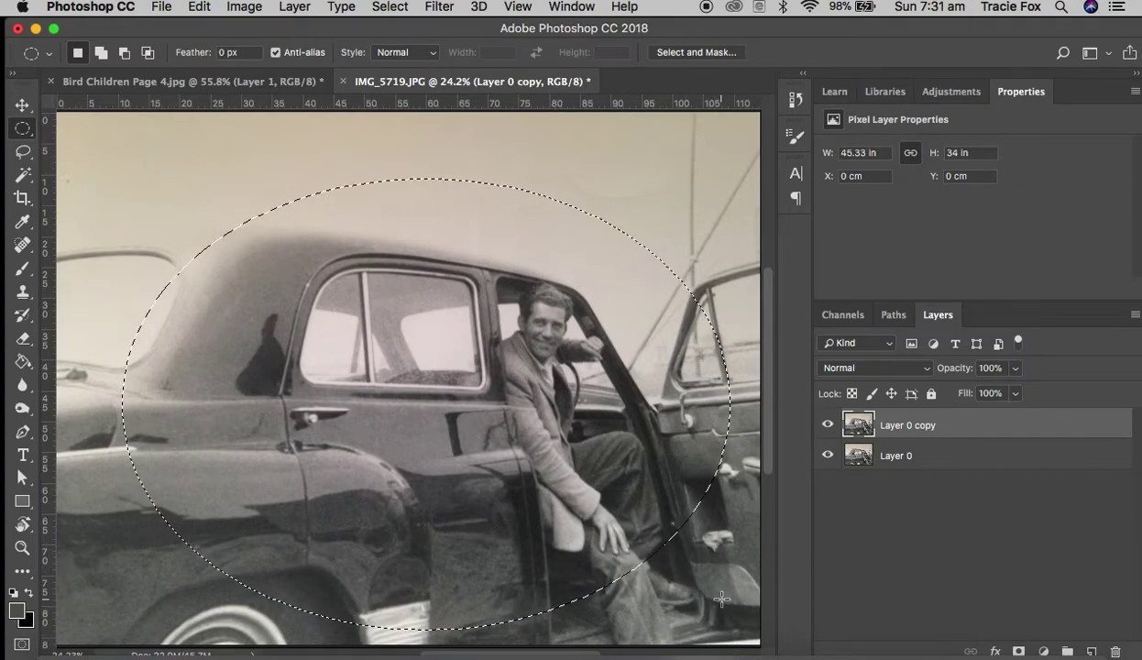
pyautogui.press('Up')
pyautogui.press('Up')
pyautogui.press('Up')
pyautogui.press('Up')
pyautogui.press('Up')
pyautogui.press('Up')
pyautogui.press('Up')
pyautogui.press('Up')
pyautogui.press('Up')
pyautogui.press('Up')
pyautogui.press('Up')
pyautogui.press('Up')
pyautogui.press('Up')
pyautogui.press('Up')
pyautogui.press('Up')
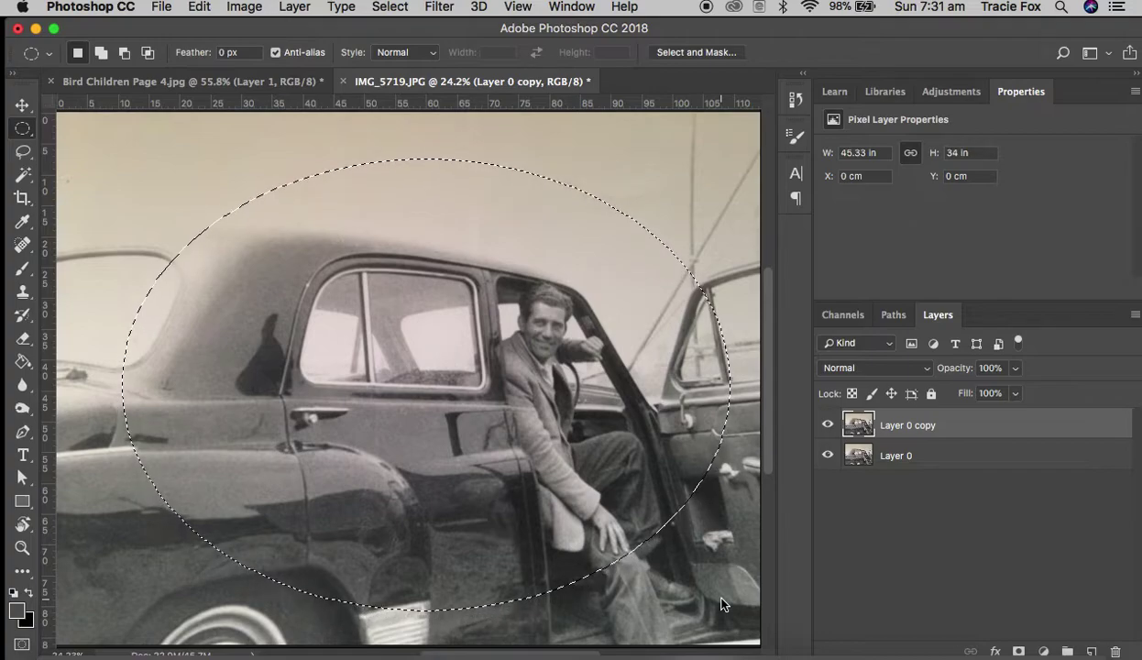
pyautogui.press('Left')
pyautogui.press('Left')
pyautogui.press('Left')
pyautogui.press('Left')
pyautogui.press('Left')
pyautogui.press('Left')
pyautogui.press('Left')
pyautogui.press('Left')
pyautogui.press('Left')
pyautogui.press('Left')
pyautogui.press('Left')
pyautogui.press('Left')
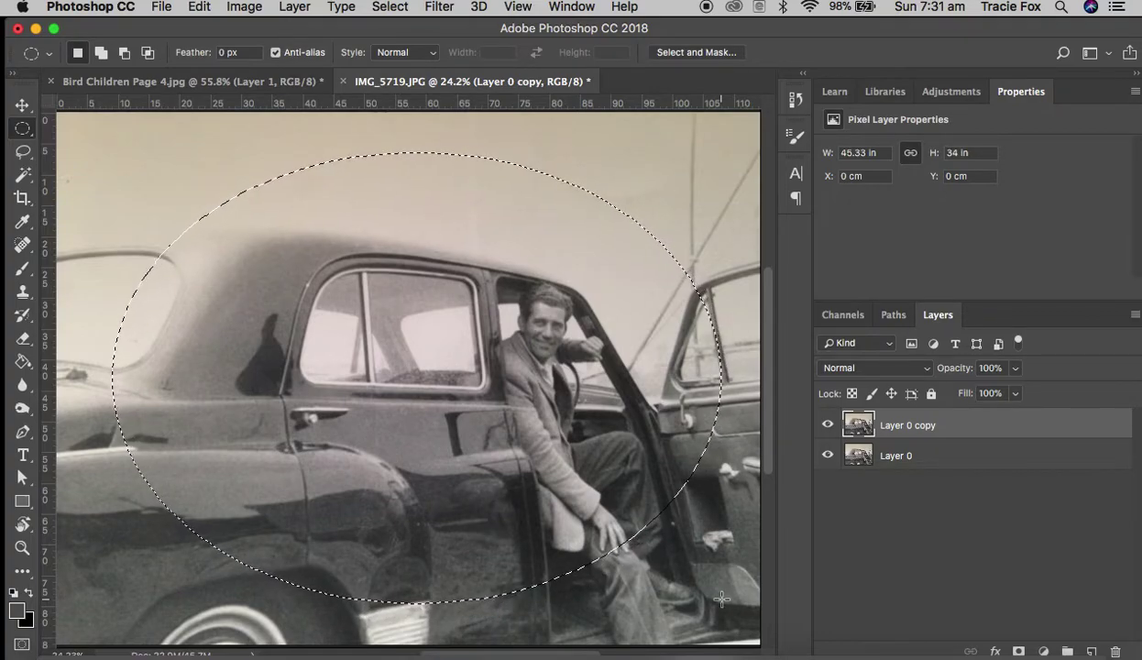
pyautogui.press('Left')
pyautogui.press('Left')
pyautogui.press('Left')
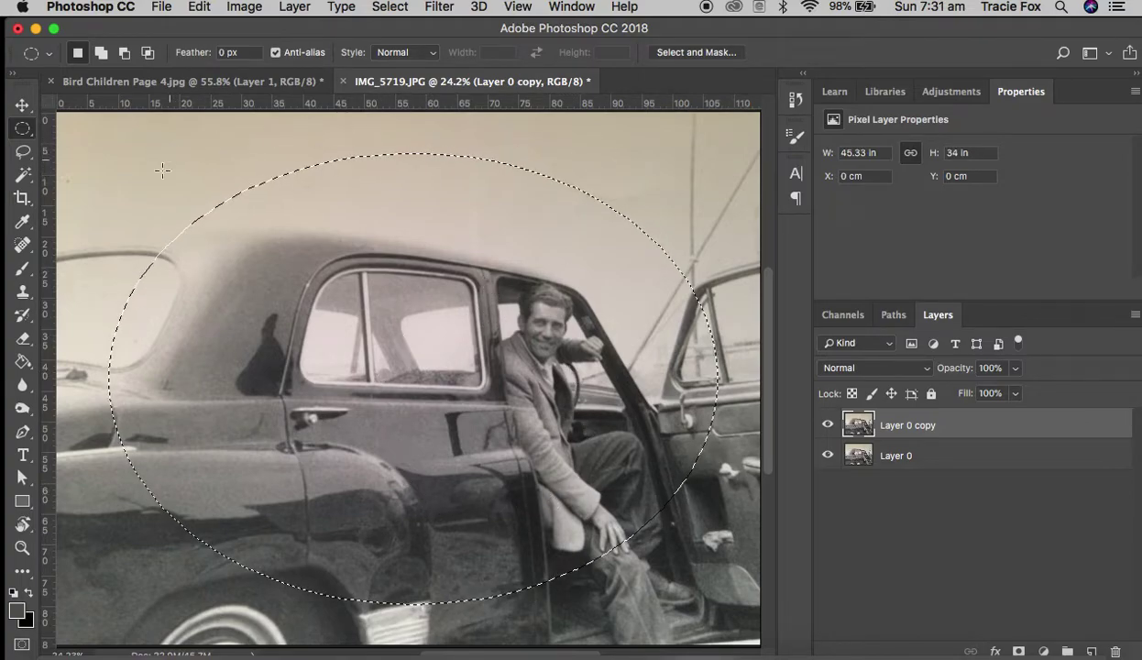
# Invert the oval selection and add a Brightness/Contrast layer with brightness -128.
pyautogui.click(387, 7)
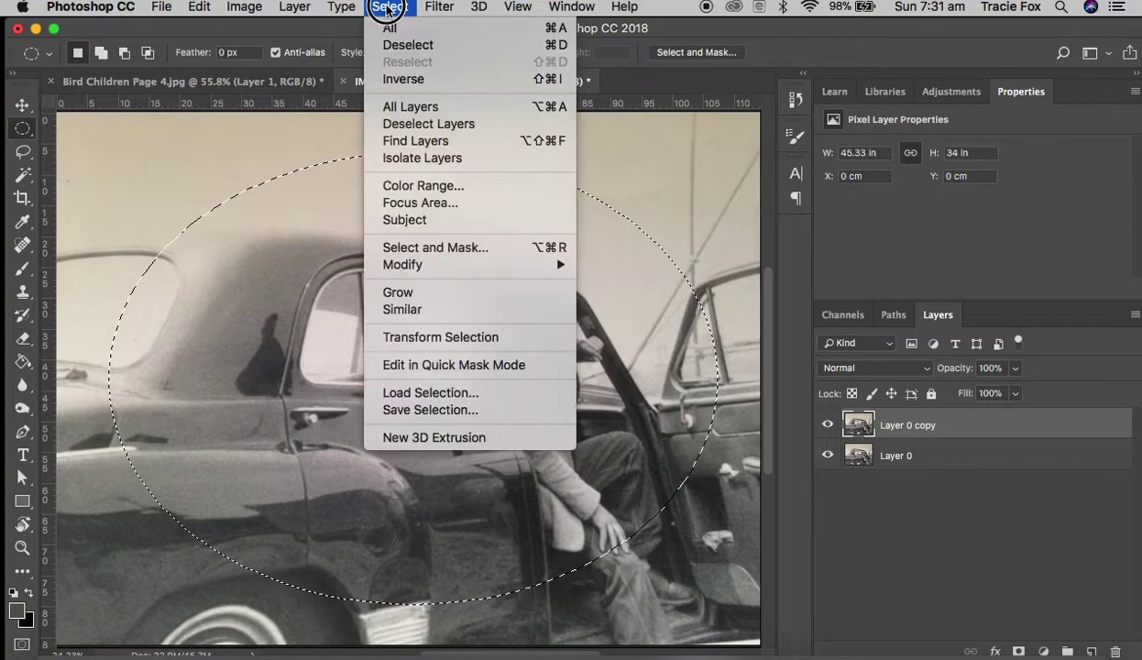
pyautogui.click(390, 80)
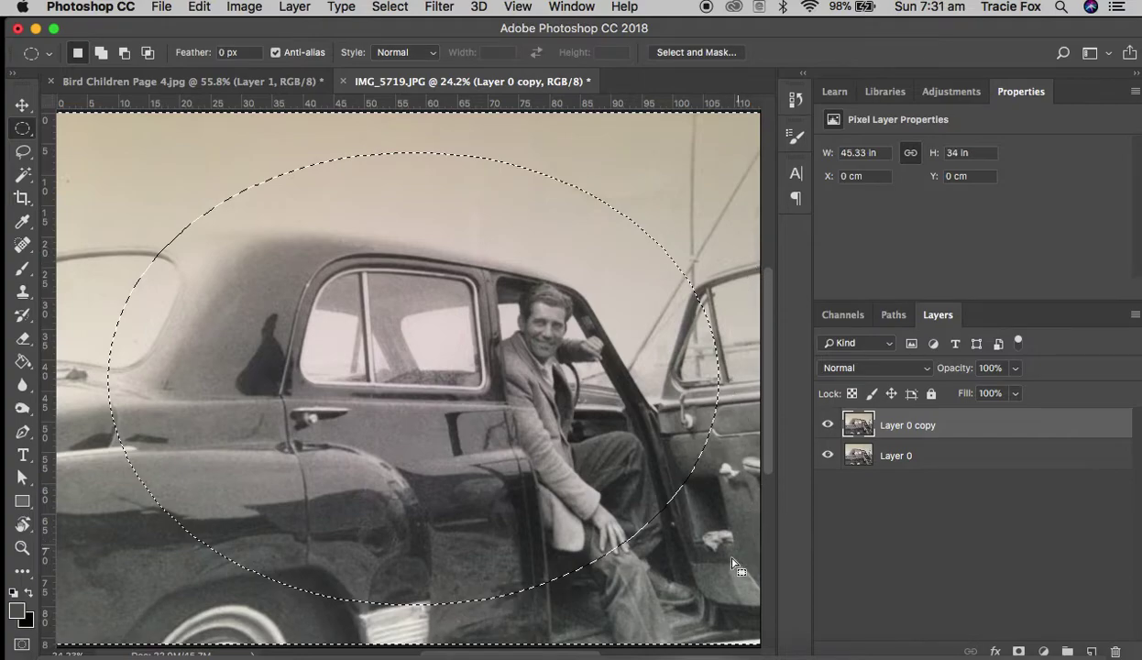
pyautogui.click(1044, 651)
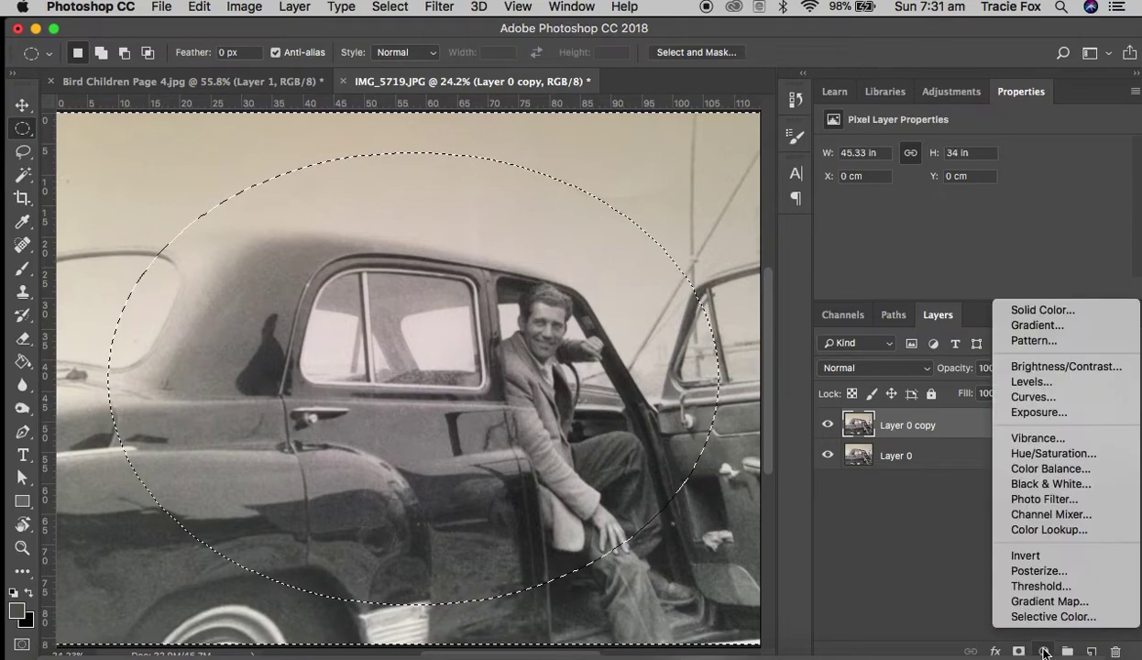
pyautogui.click(1060, 368)
pyautogui.moveTo(973, 194); pyautogui.dragTo(850, 194)
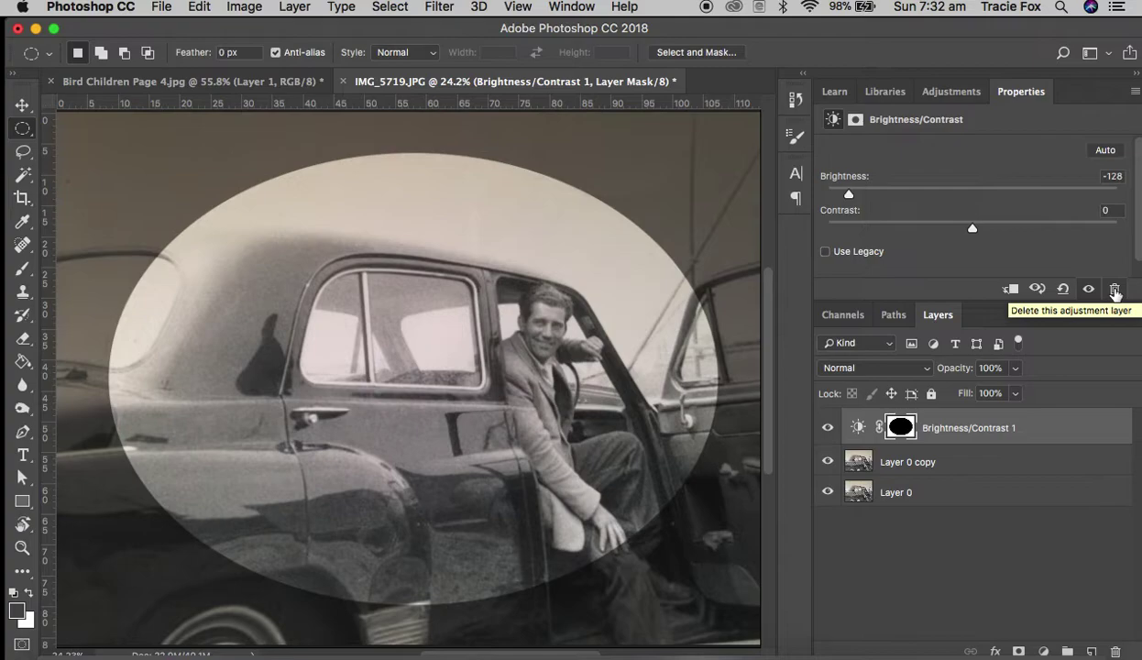
# Delete the Brightness/Contrast layer and set the selection feather to 150 px.
pyautogui.click(1115, 289)
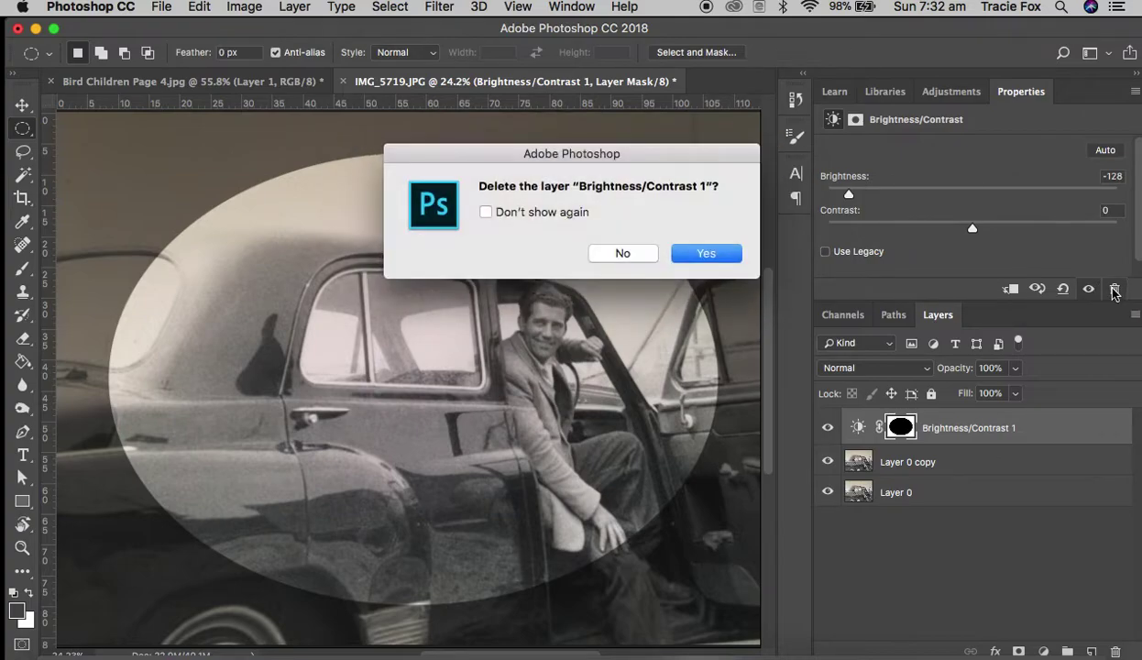
pyautogui.click(708, 255)
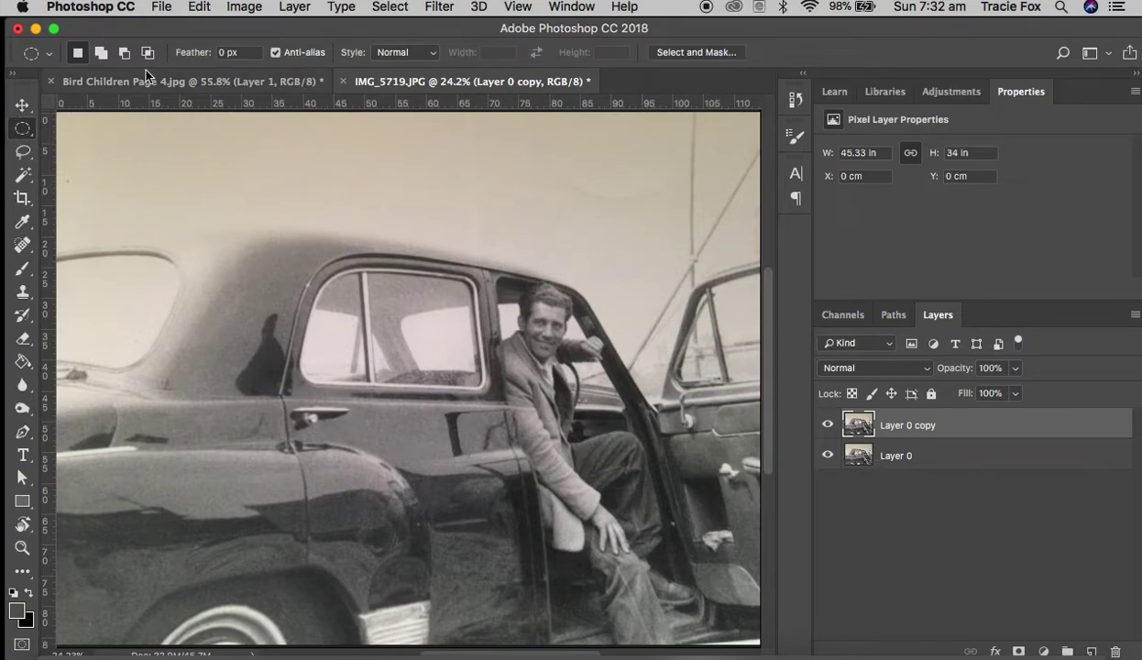
pyautogui.click(226, 52)
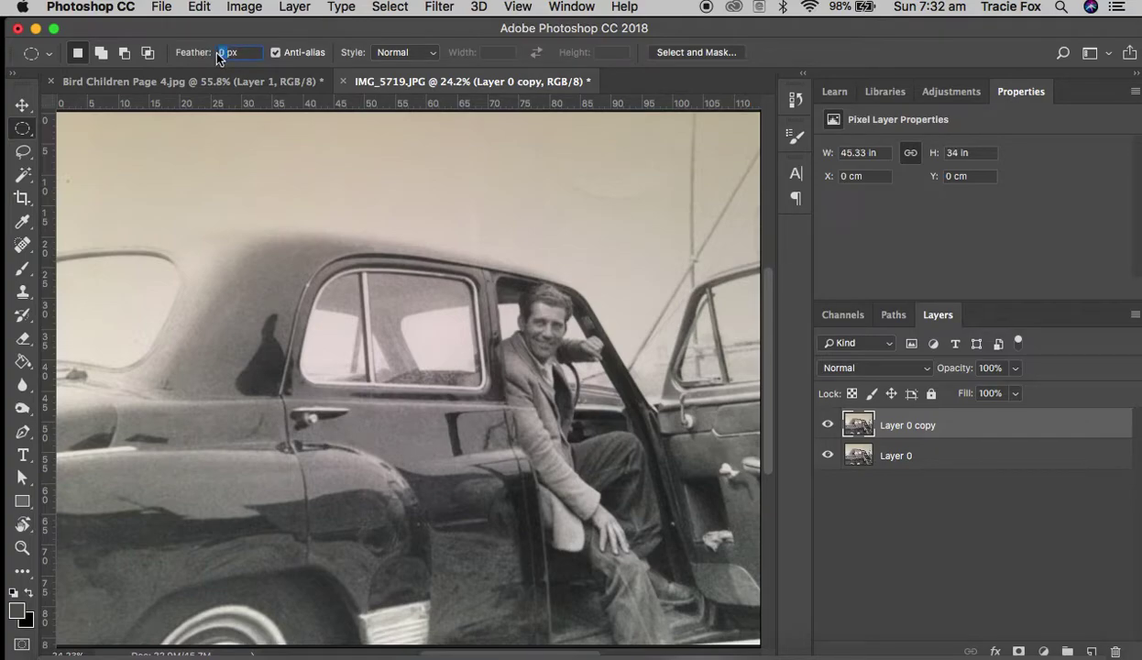
pyautogui.write('150')
pyautogui.click(228, 52)
# Draw a new feathered oval around the man and car, nudging it up and left.
pyautogui.moveTo(124, 187); pyautogui.dragTo(709, 619)
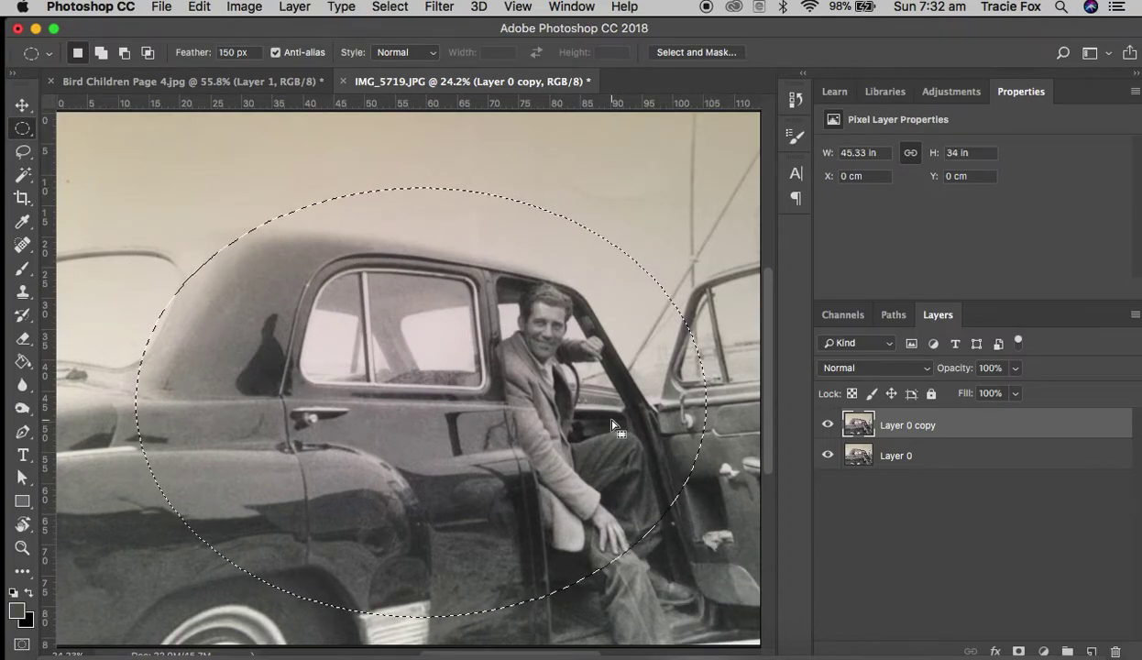
pyautogui.press('Up')
pyautogui.press('Up')
pyautogui.press('Up')
pyautogui.press('Up')
pyautogui.press('Up')
pyautogui.press('Up')
pyautogui.press('Up')
pyautogui.press('Up')
pyautogui.press('Up')
pyautogui.press('Left')
pyautogui.press('Left')
pyautogui.press('Left')
pyautogui.press('Left')
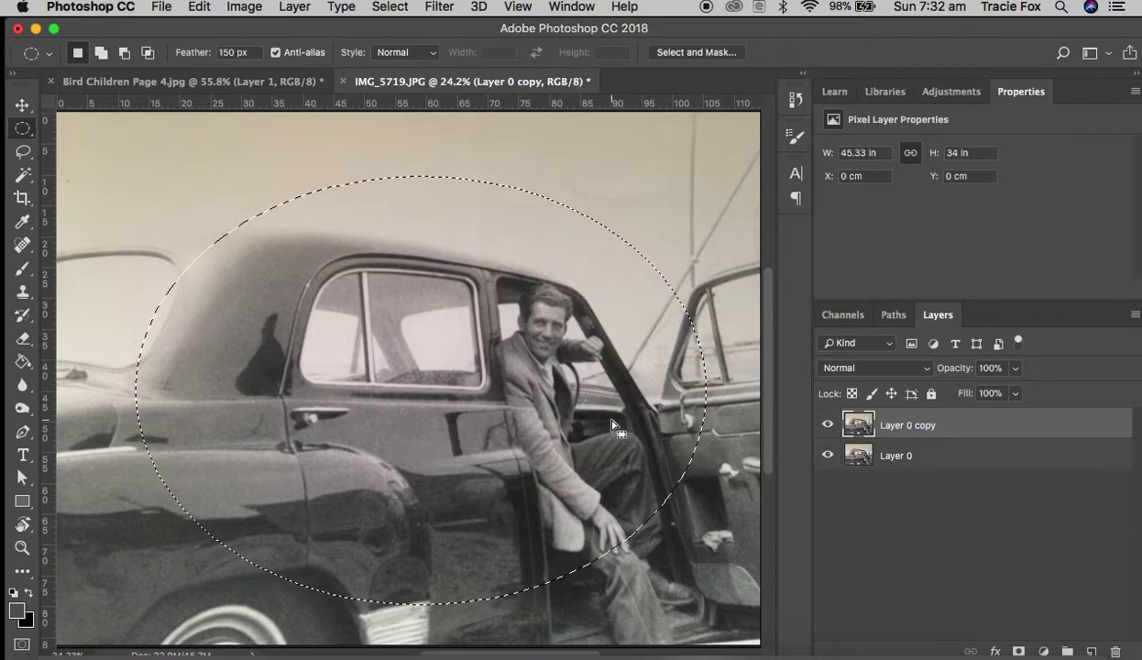
pyautogui.press('Left')
pyautogui.press('Left')
pyautogui.press('Left')
pyautogui.press('Left')
pyautogui.press('Left')
pyautogui.press('Left')
pyautogui.press('Left')
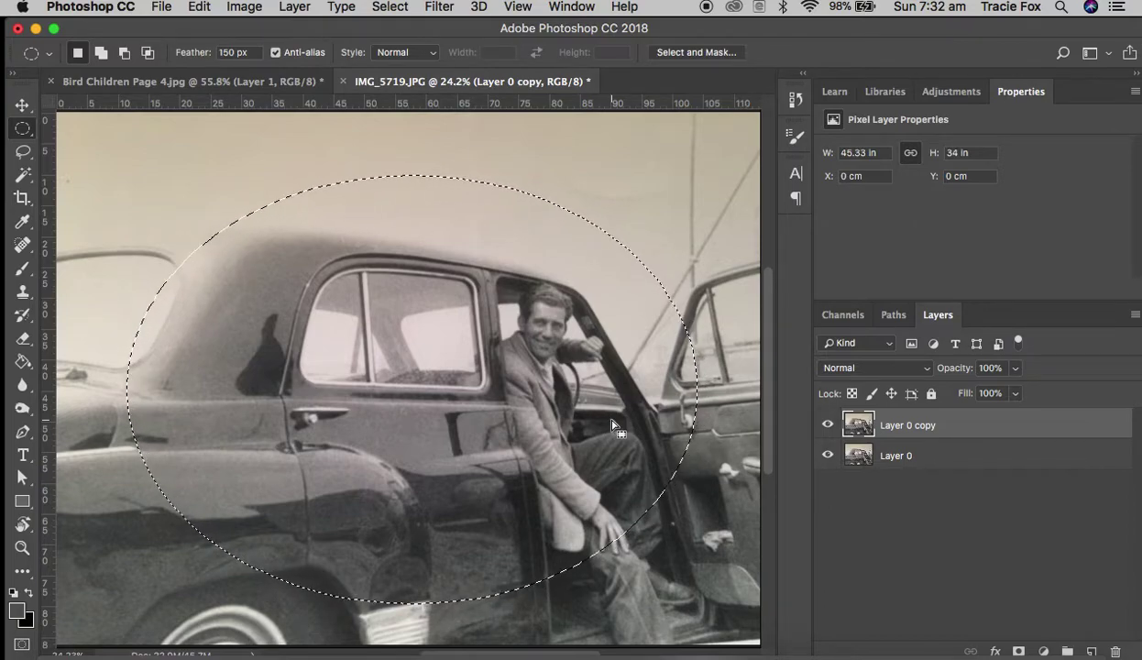
# Invert the feathered oval and add a Brightness/Contrast layer with brightness -140.
pyautogui.click(390, 6)
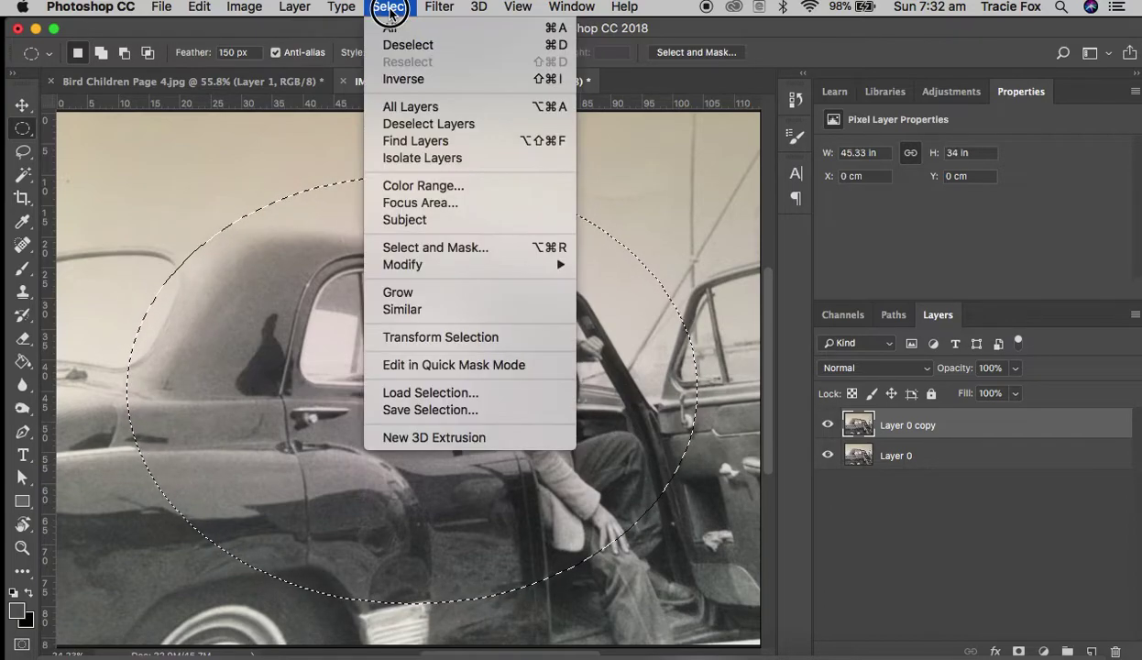
pyautogui.click(400, 80)
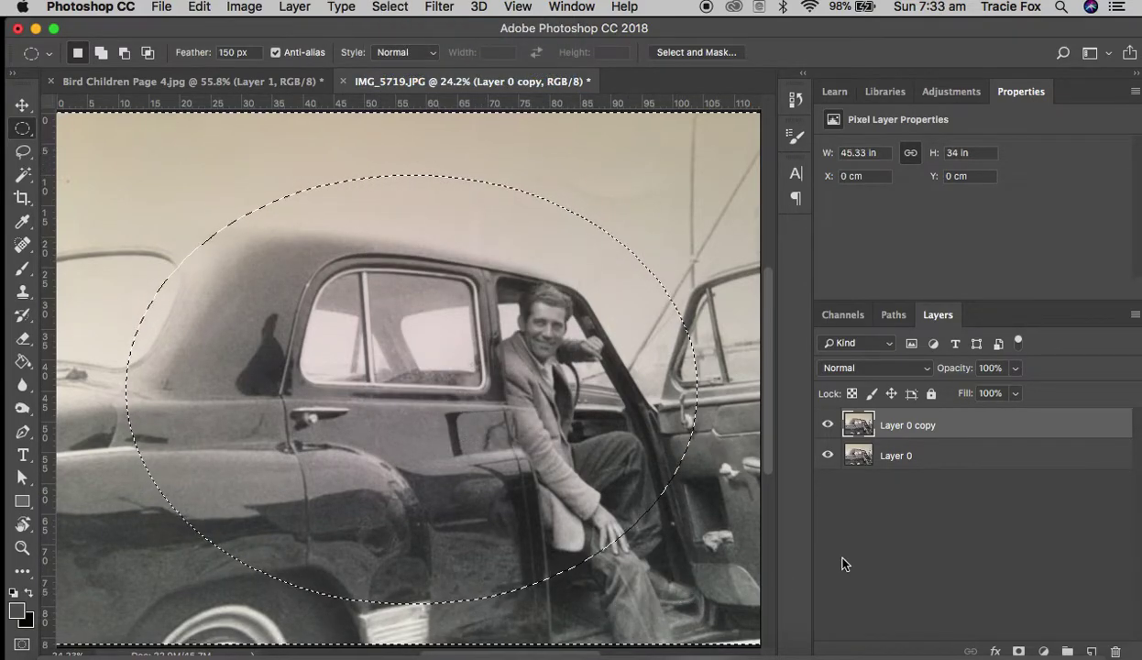
pyautogui.click(1043, 651)
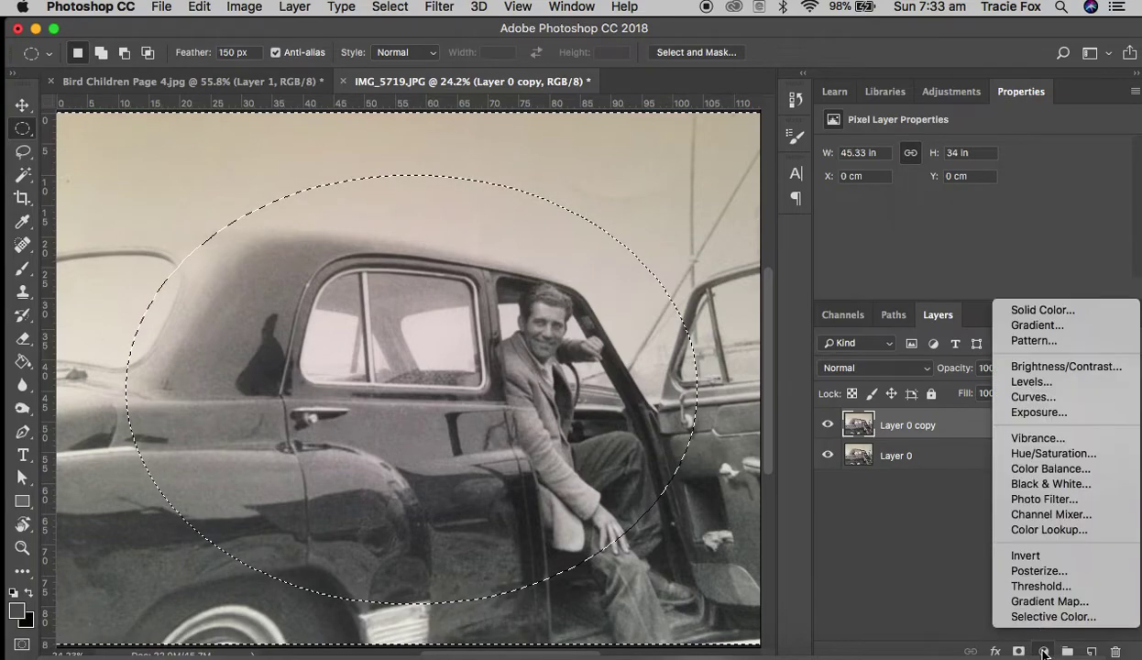
pyautogui.click(1069, 369)
pyautogui.moveTo(972, 189); pyautogui.dragTo(836, 191)
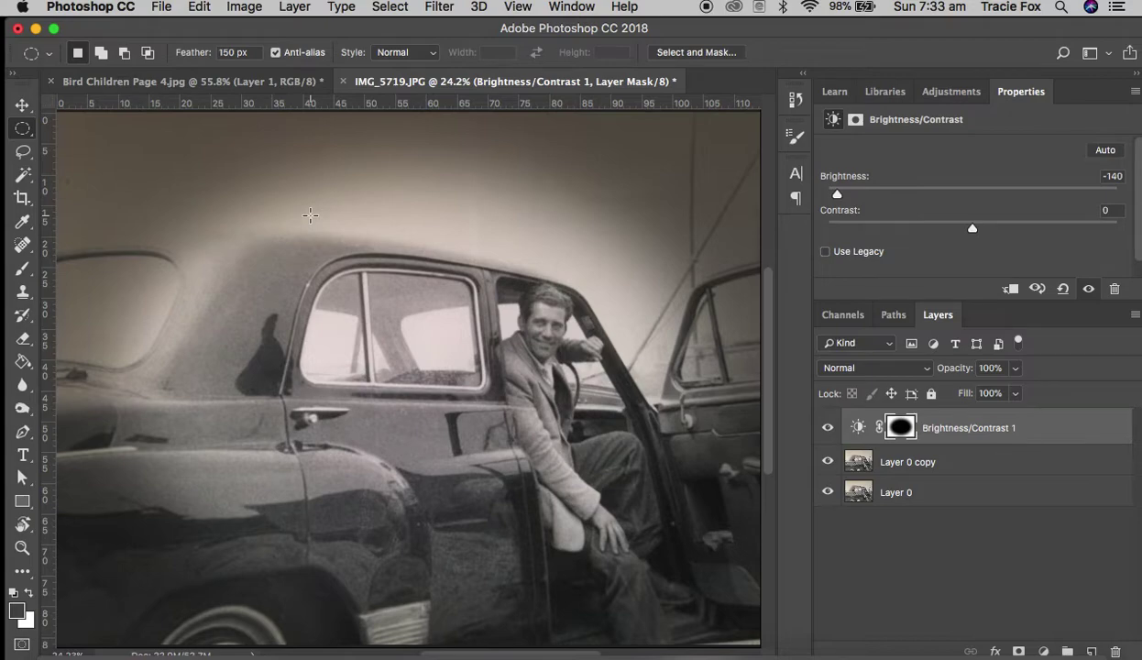
# Delete the Brightness/Contrast layer and switch to the Rectangular Marquee Tool.
pyautogui.click(1116, 292)
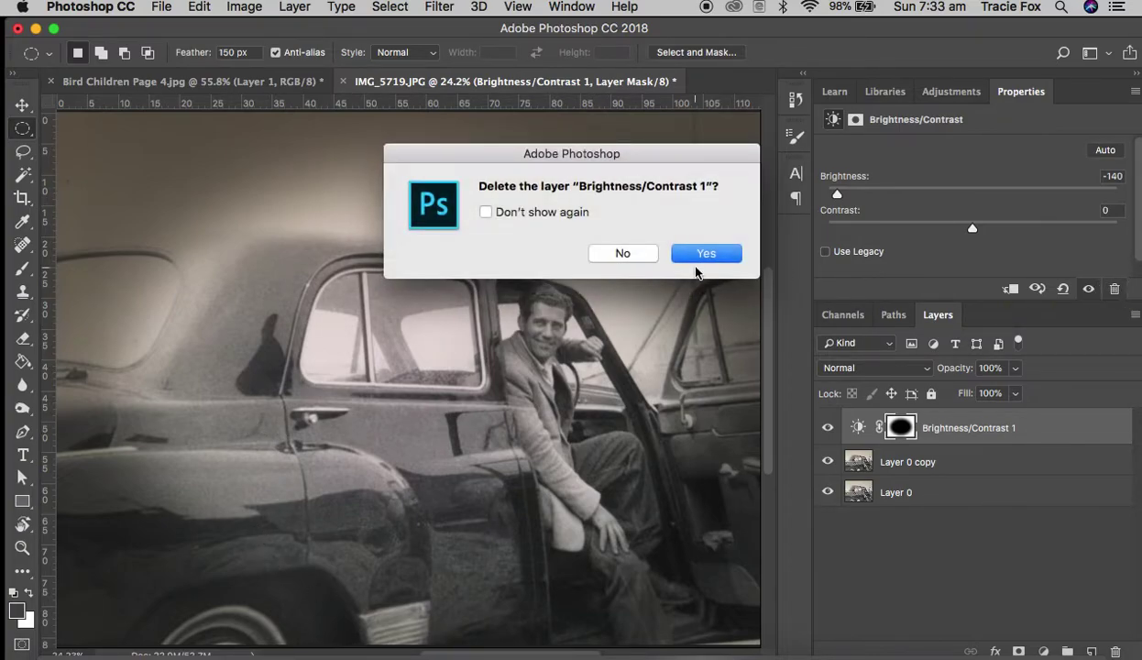
pyautogui.click(715, 253)
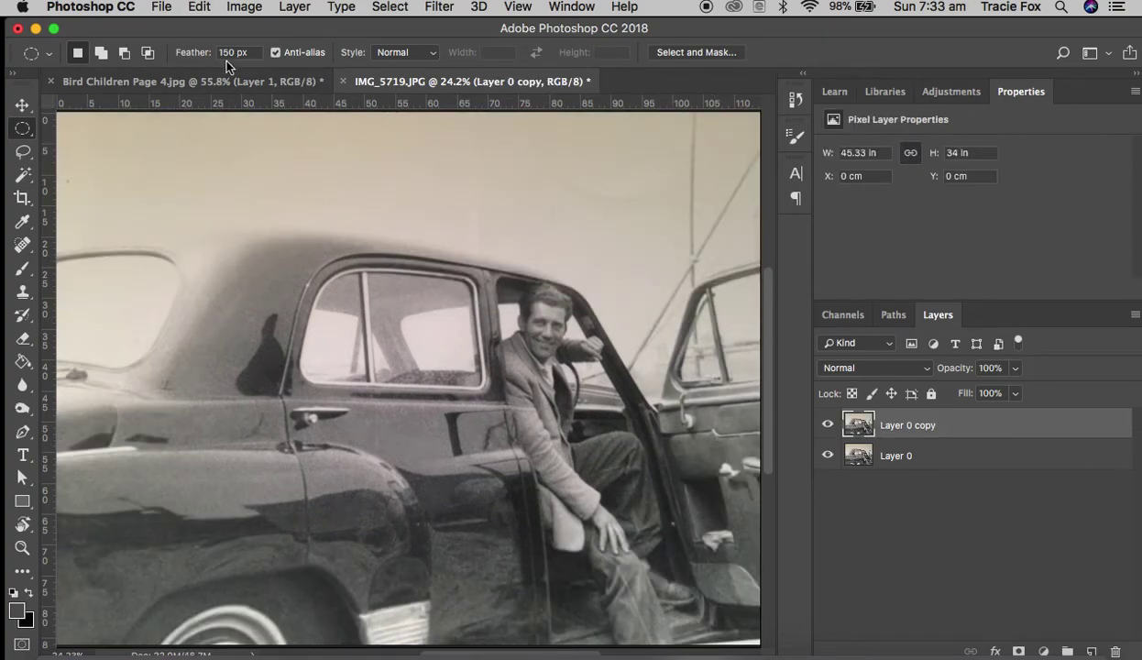
pyautogui.click(23, 130)
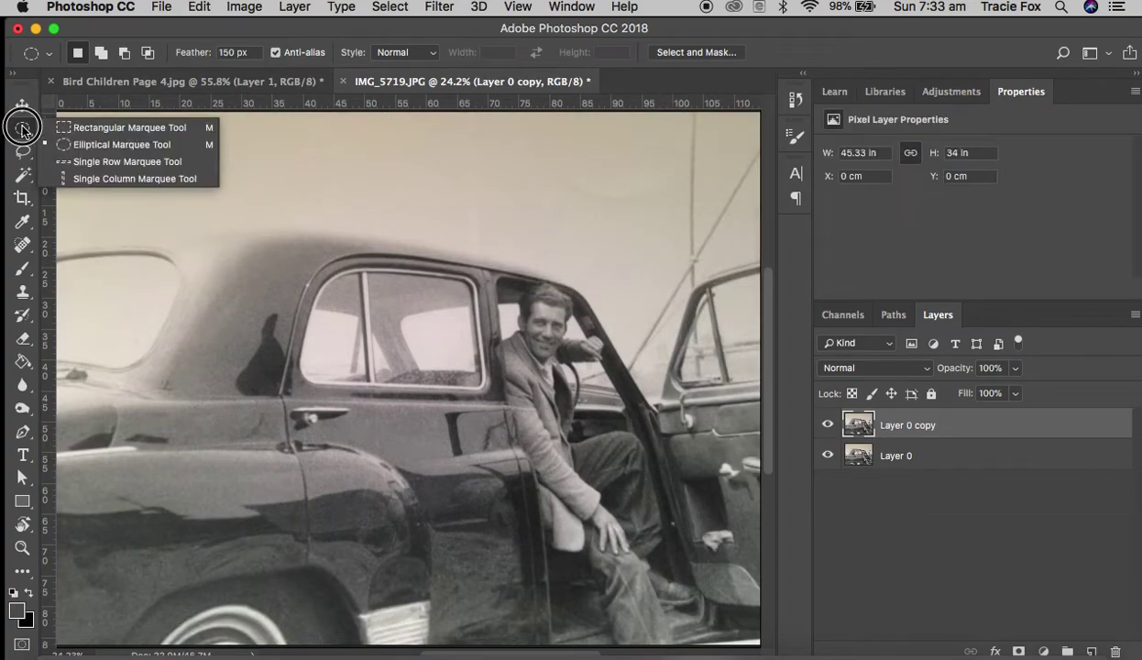
pyautogui.click(89, 122)
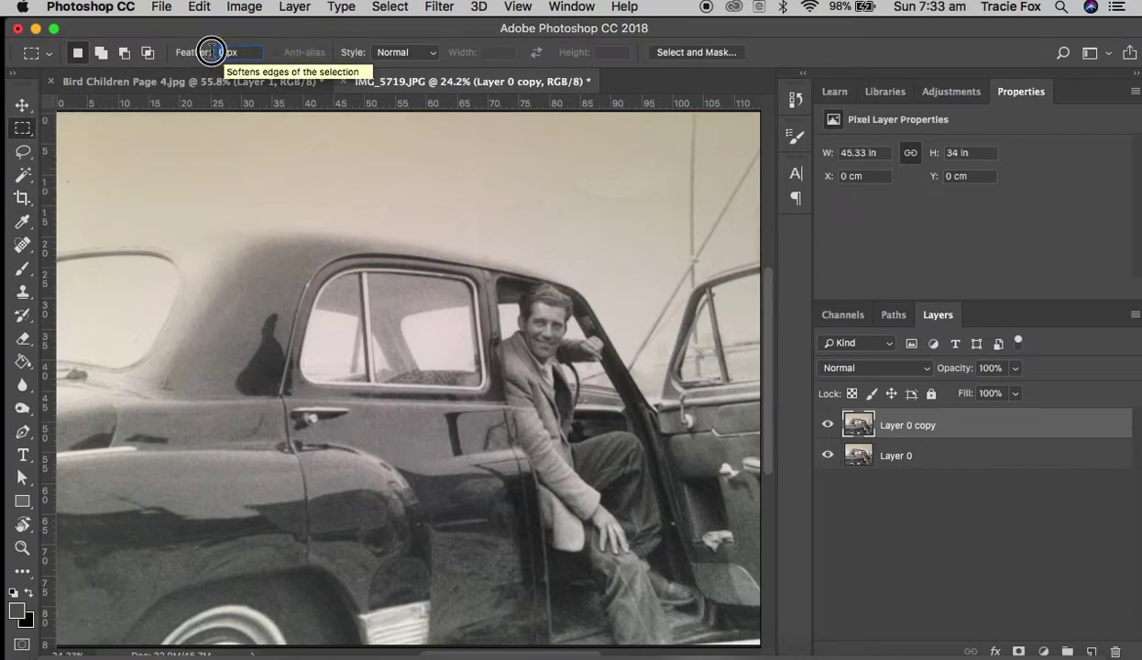
# Set feather to 100 px and select a rectangle inset from the photo's edges.
pyautogui.click(213, 53)
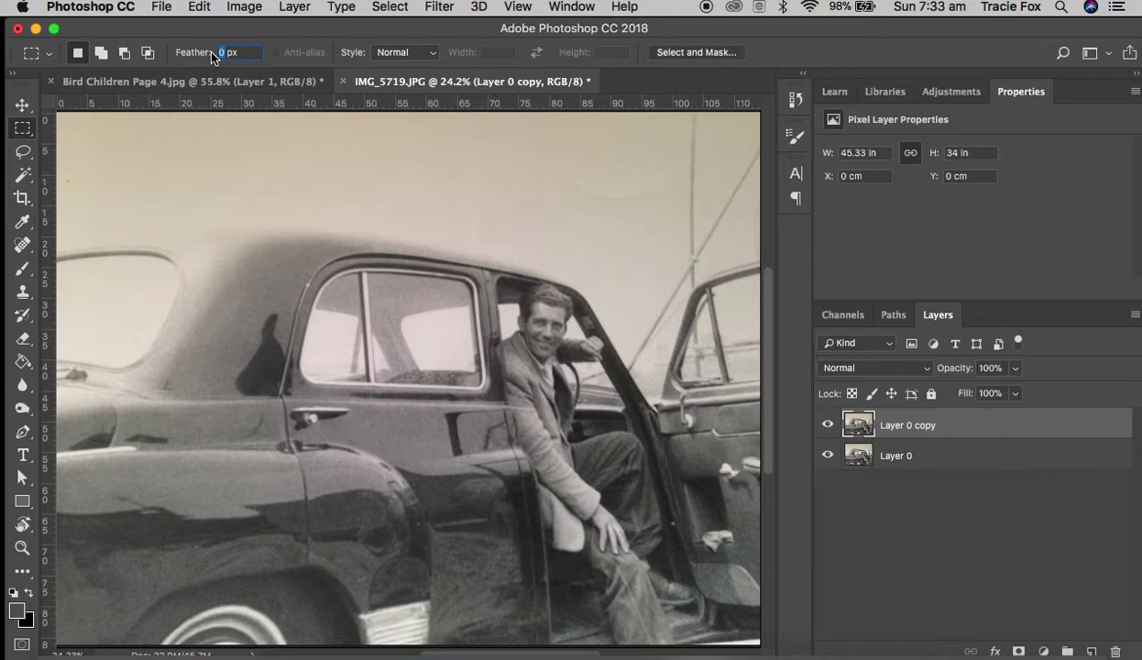
pyautogui.write('100')
pyautogui.moveTo(83, 142); pyautogui.dragTo(721, 609)
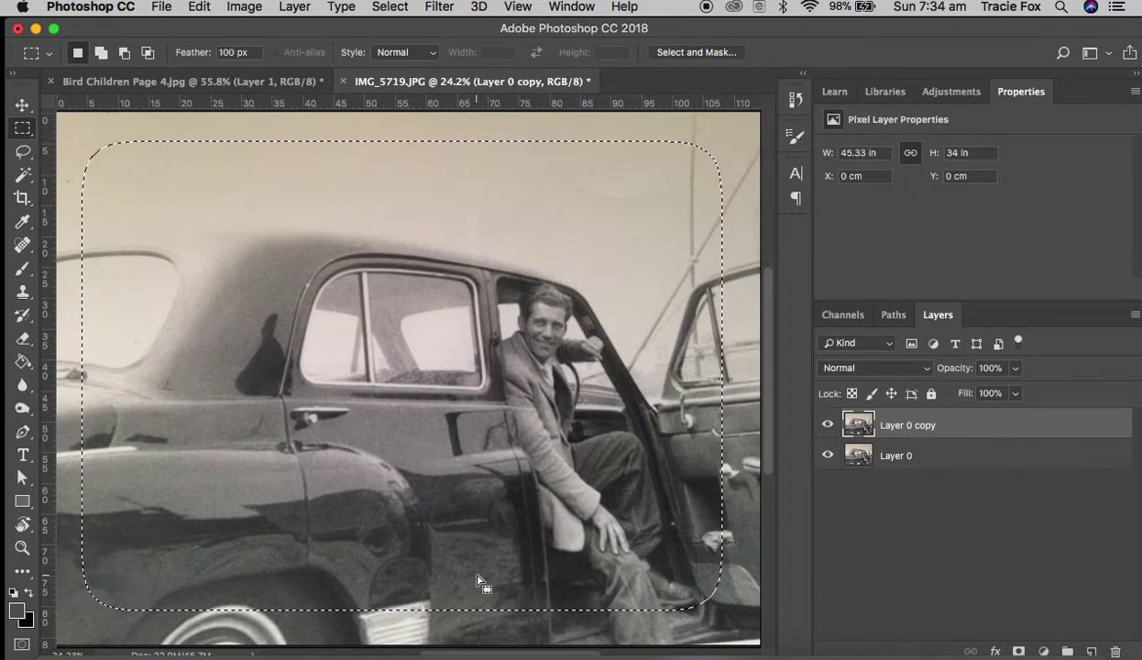
# Invert the rectangle and add a Brightness/Contrast layer with brightness -138 on the edges.
pyautogui.click(390, 6)
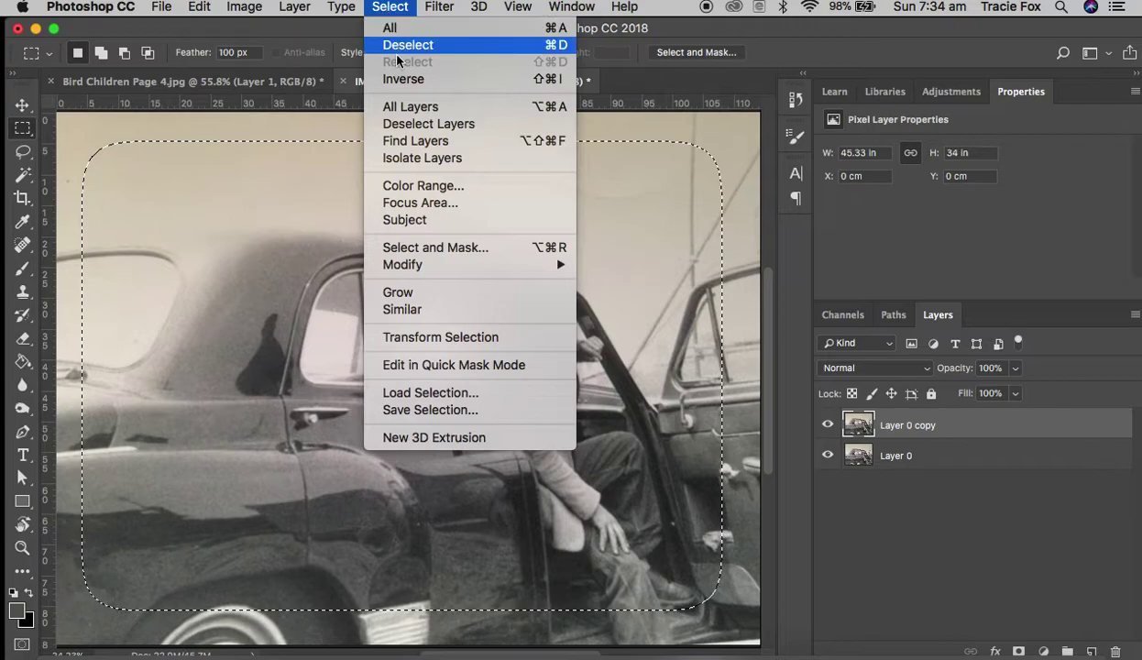
pyautogui.click(393, 79)
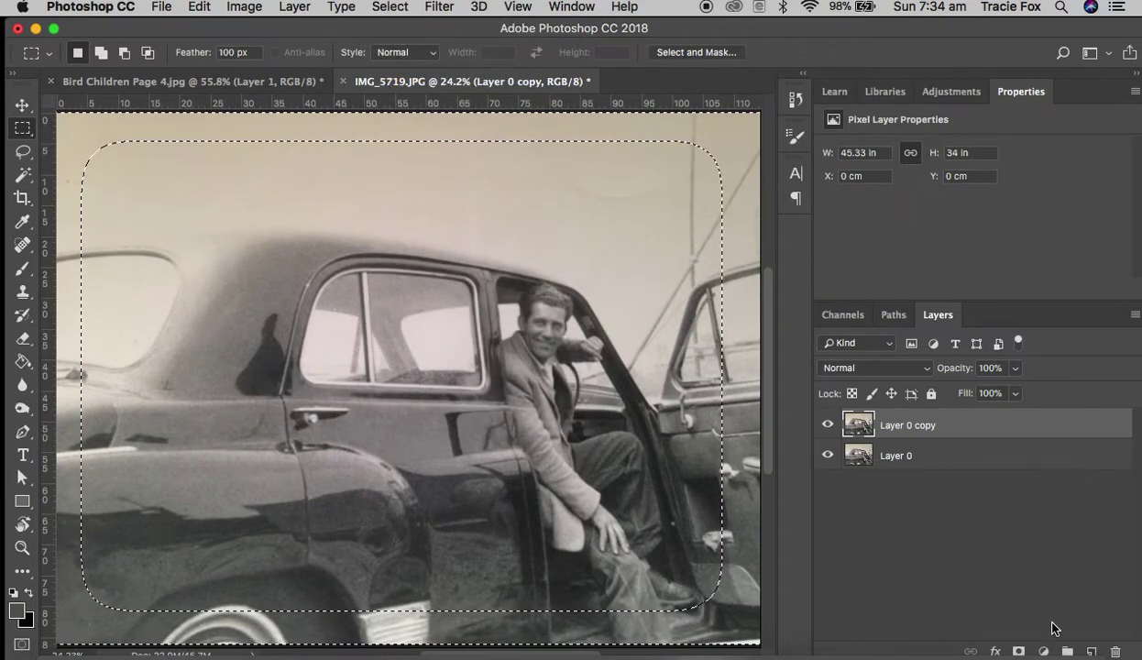
pyautogui.click(1043, 652)
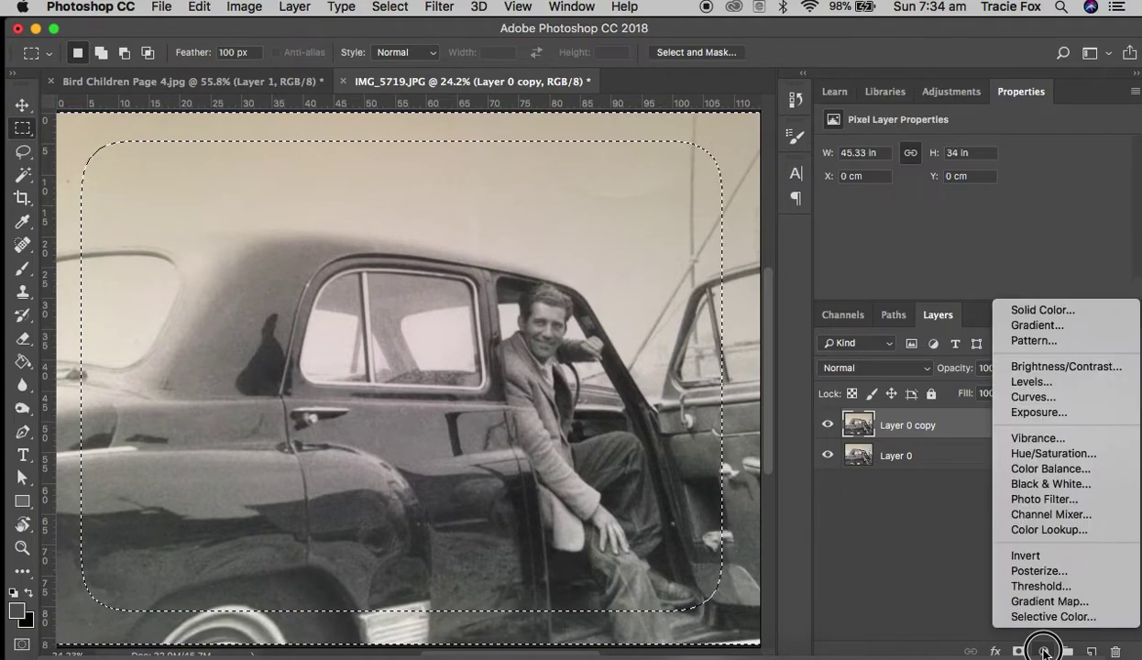
pyautogui.click(1032, 365)
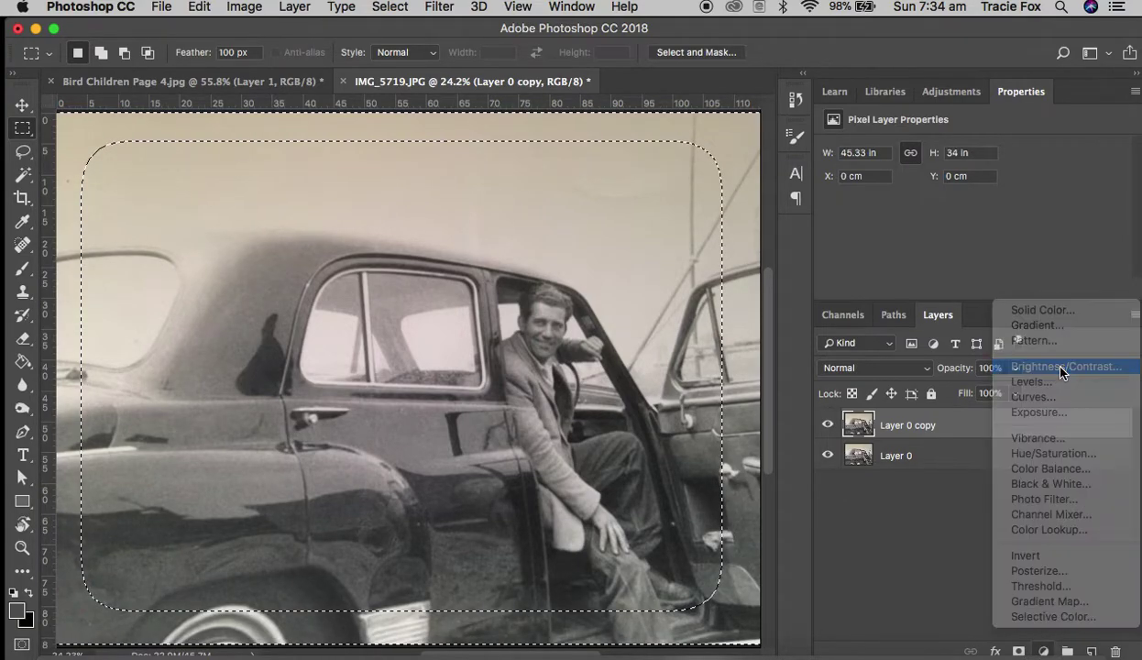
pyautogui.moveTo(973, 198); pyautogui.dragTo(839, 209)
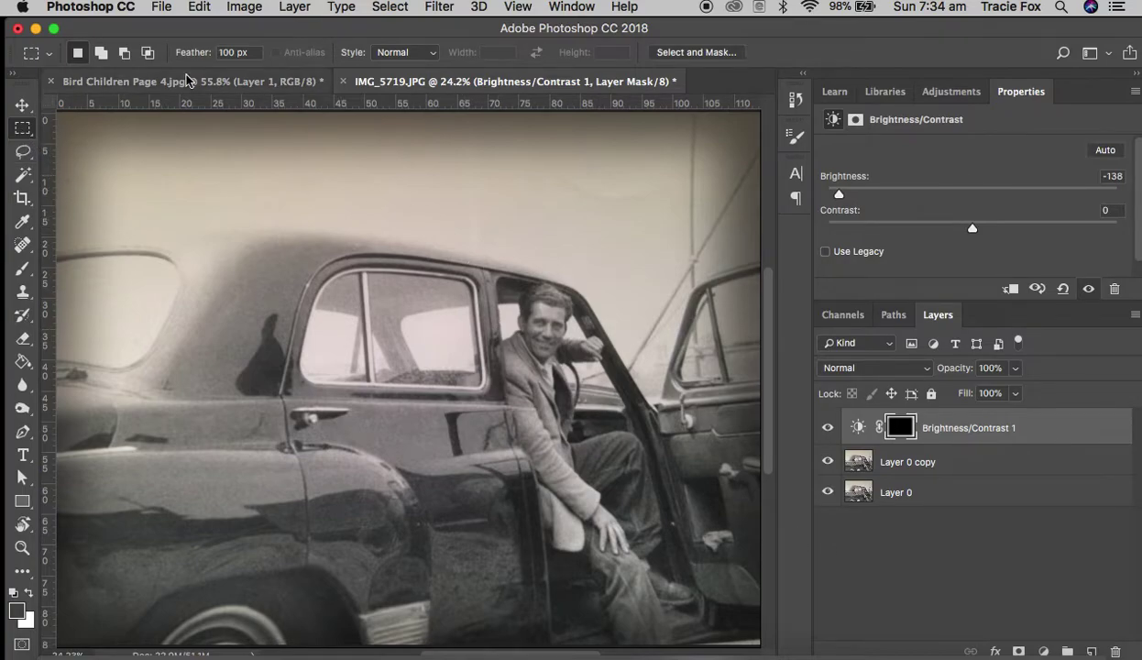
# Reset feather to 0 px, select a sharp inset rectangle, and make Layer 0 copy active.
pyautogui.click(236, 52)
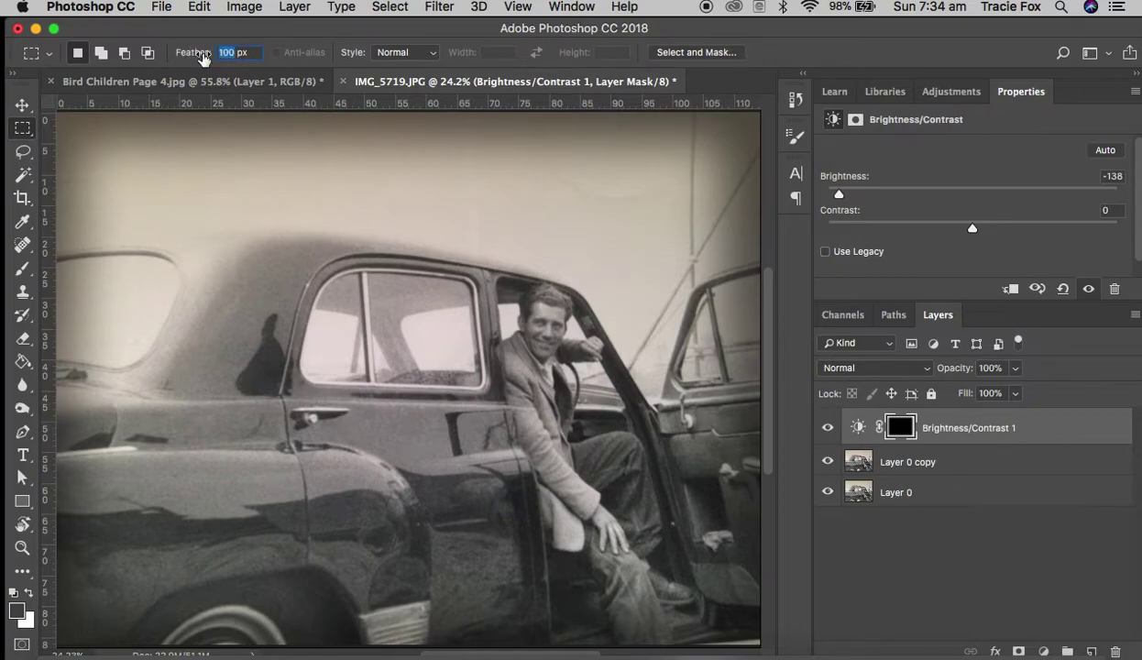
pyautogui.write('0')
pyautogui.click(220, 55)
pyautogui.moveTo(97, 150); pyautogui.dragTo(730, 627)
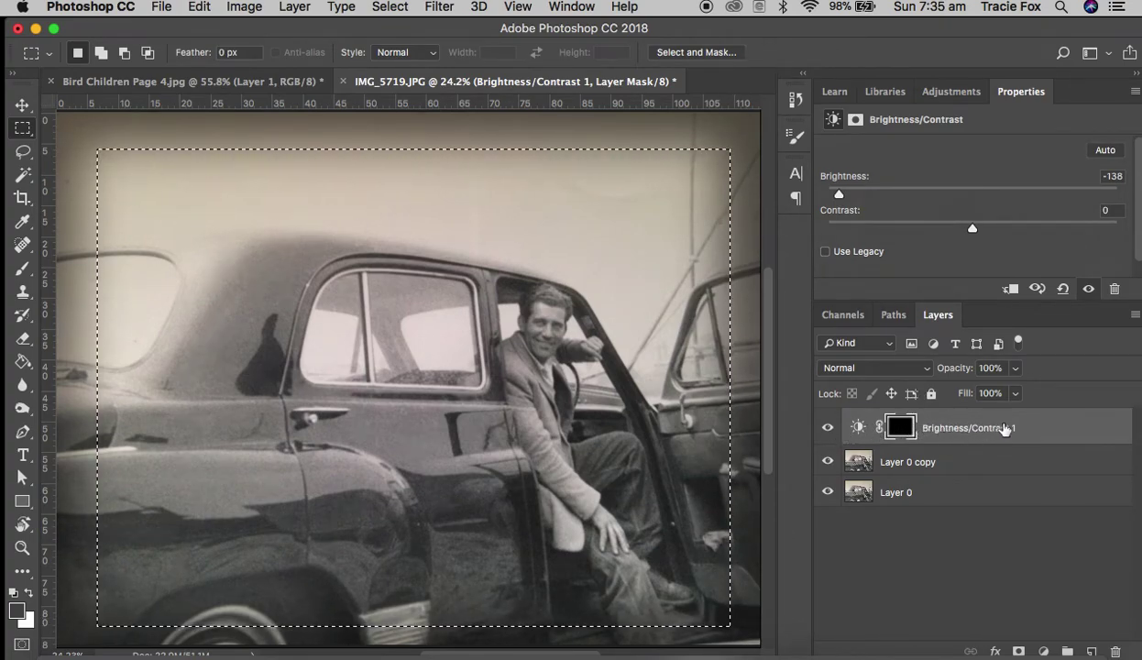
pyautogui.click(926, 464)
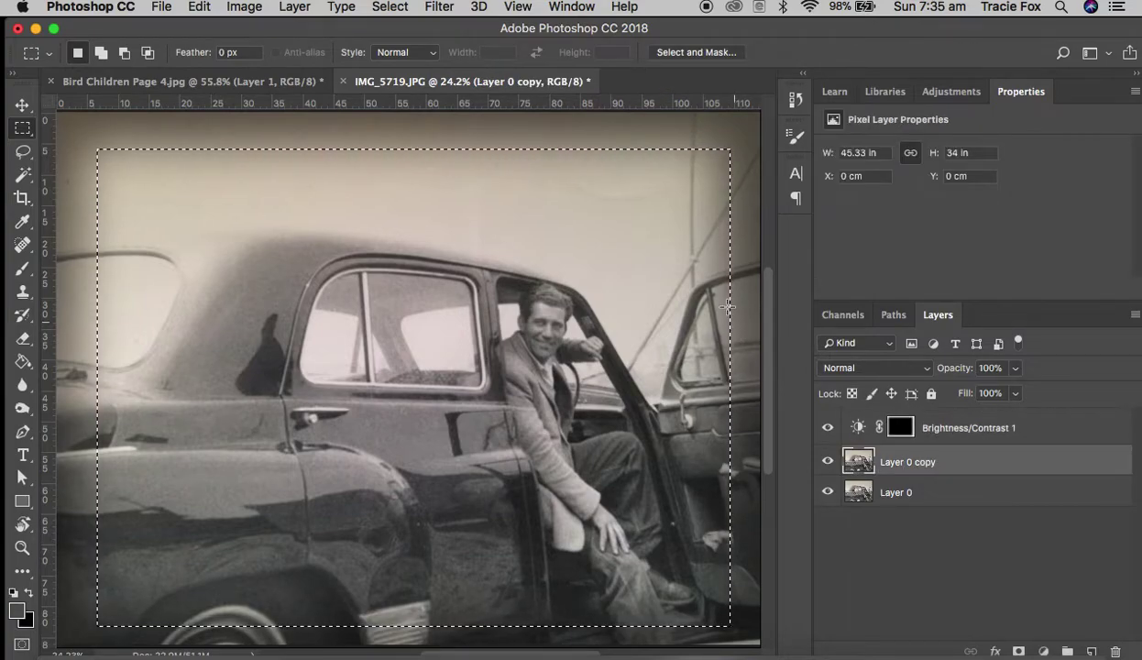
# Stroke the rectangular selection with a 5 px black (#000000) border.
pyautogui.click(196, 11)
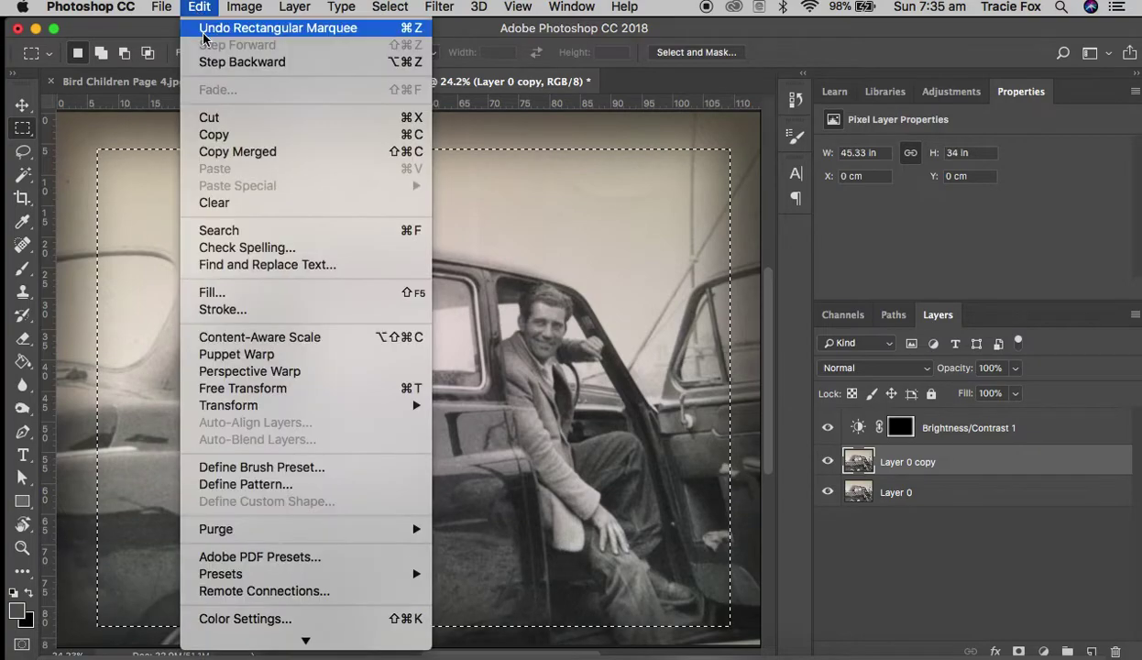
pyautogui.click(223, 316)
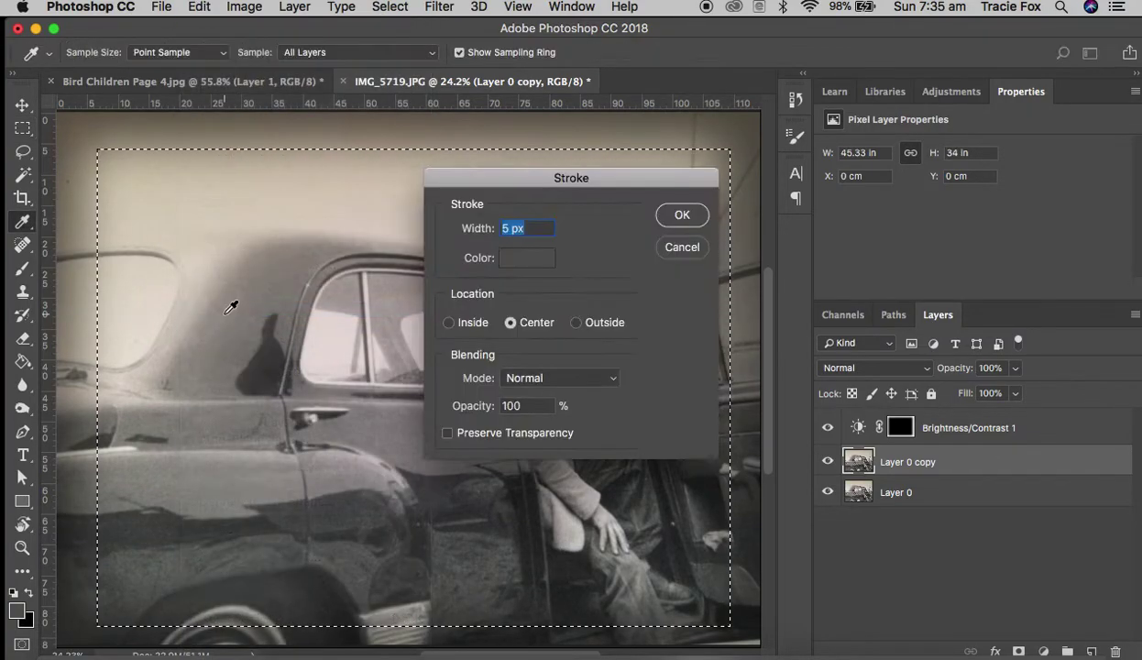
pyautogui.click(515, 256)
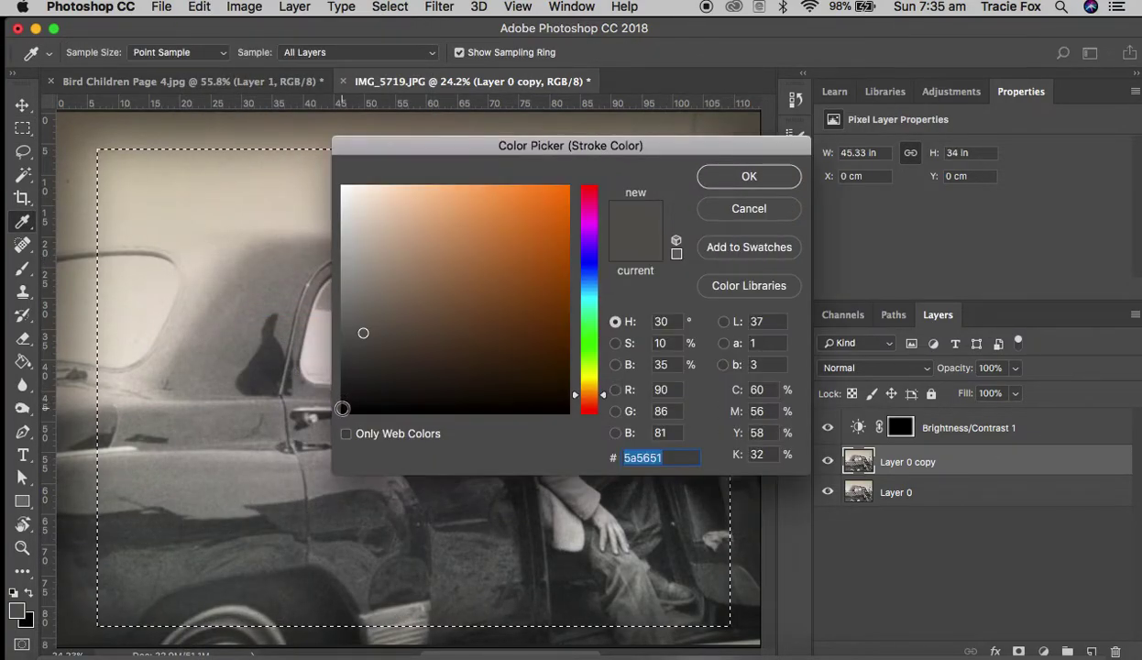
pyautogui.write('000000')
pyautogui.click(748, 175)
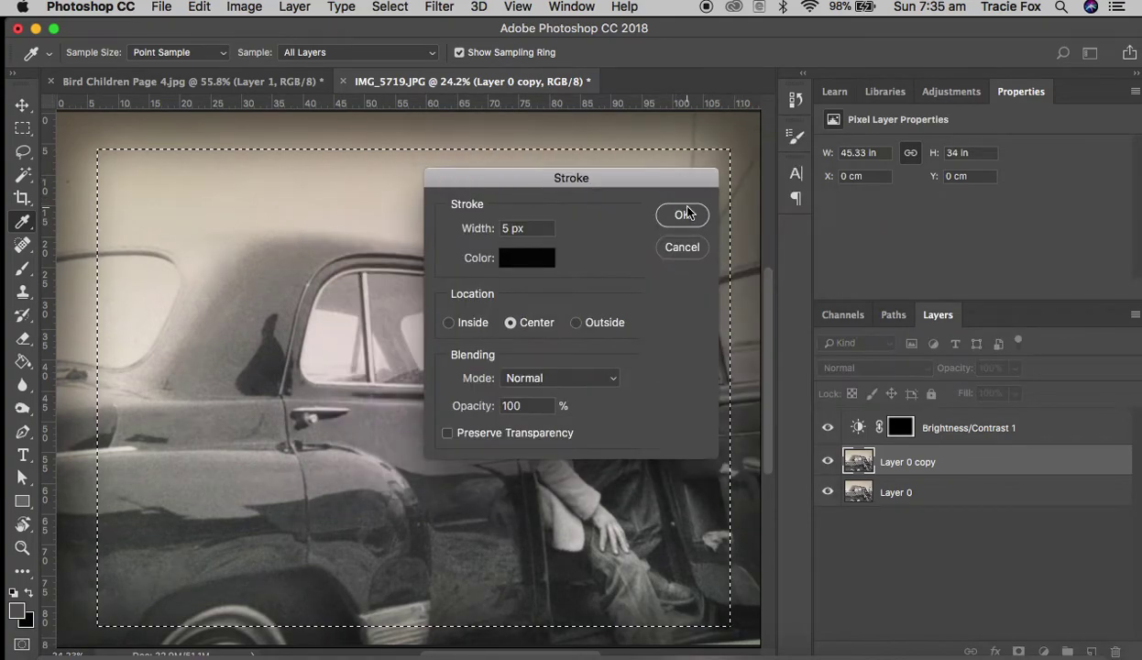
pyautogui.click(682, 215)
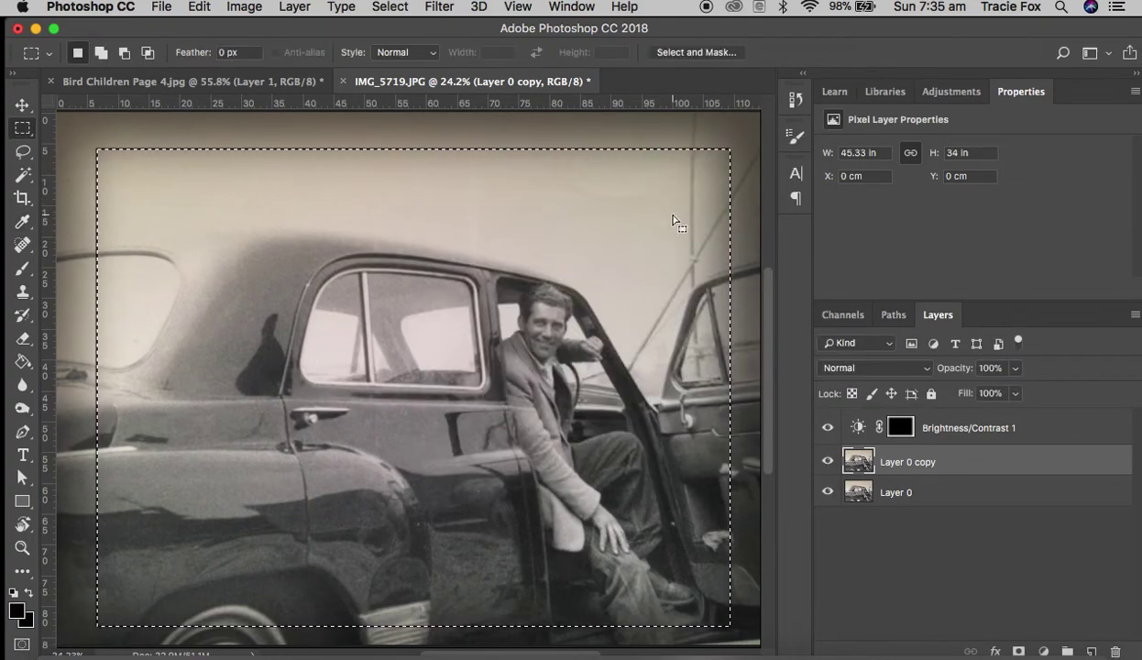
pyautogui.press('super+d')
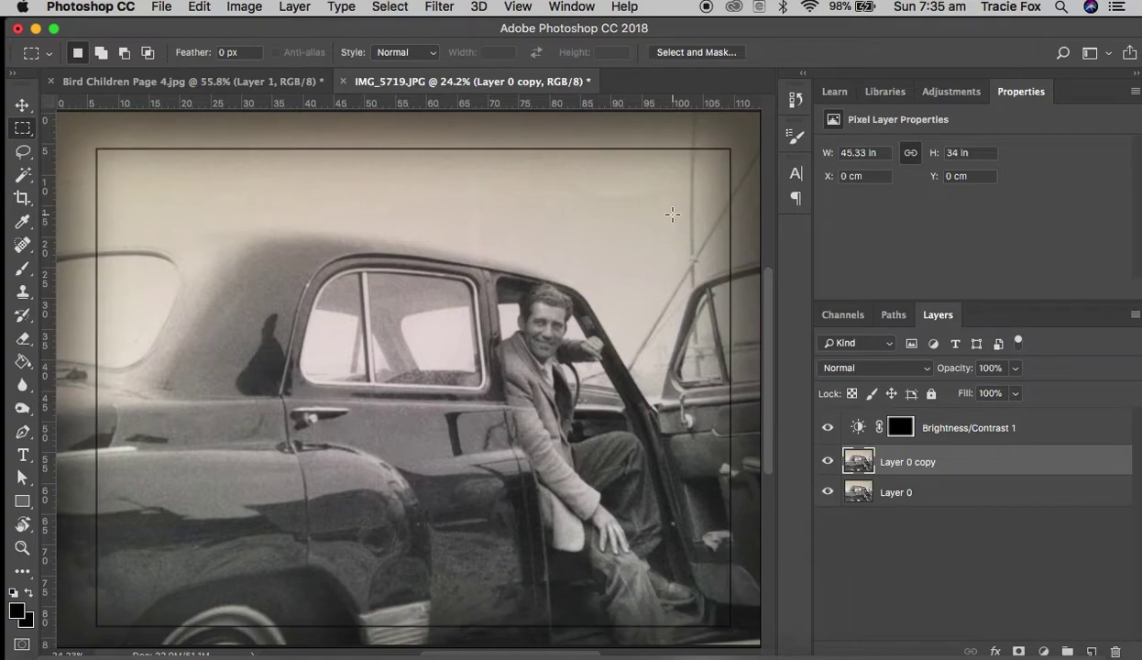